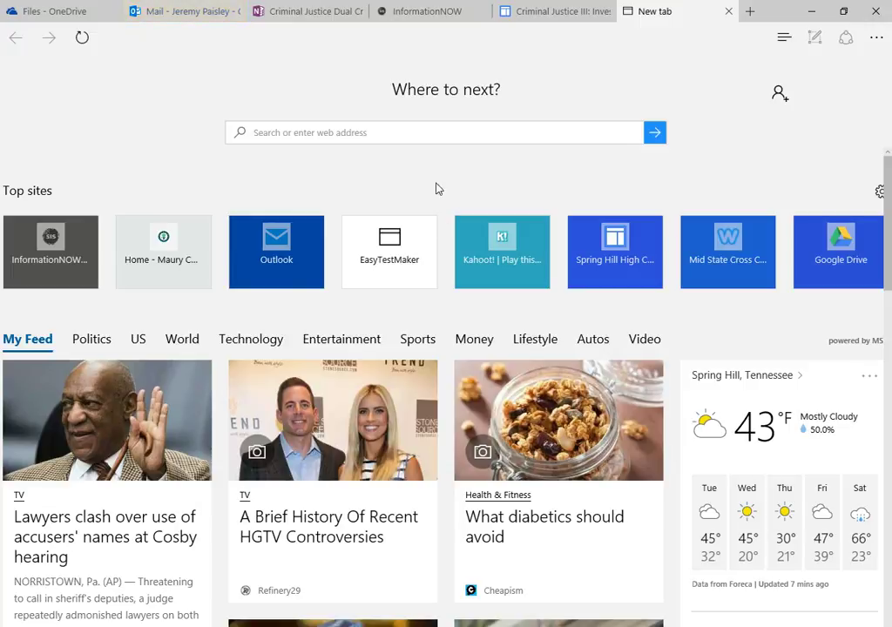
# - Load classtools.net in the new Edge tab from the 'class' address suggestion
pyautogui.click(430, 134)
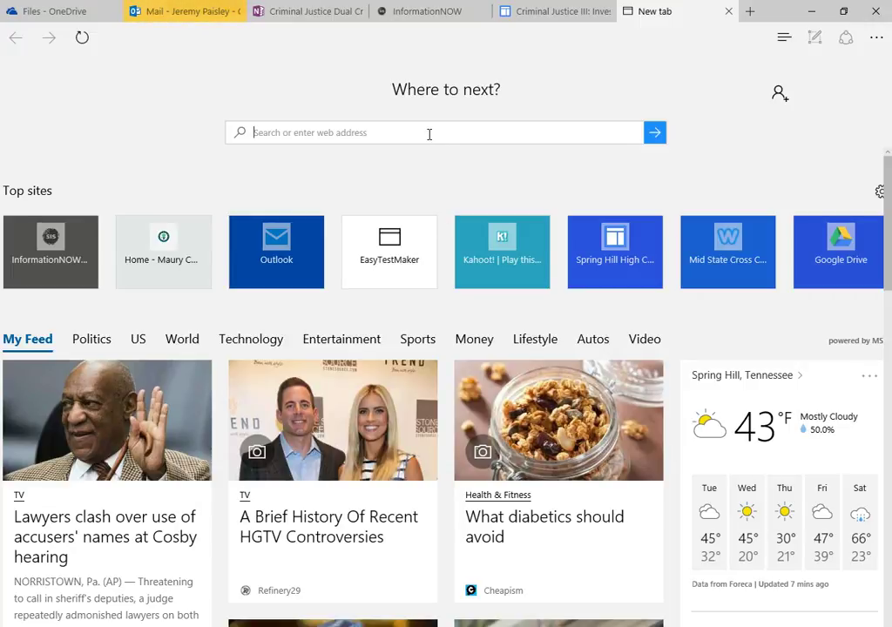
pyautogui.write('classtools.net/')
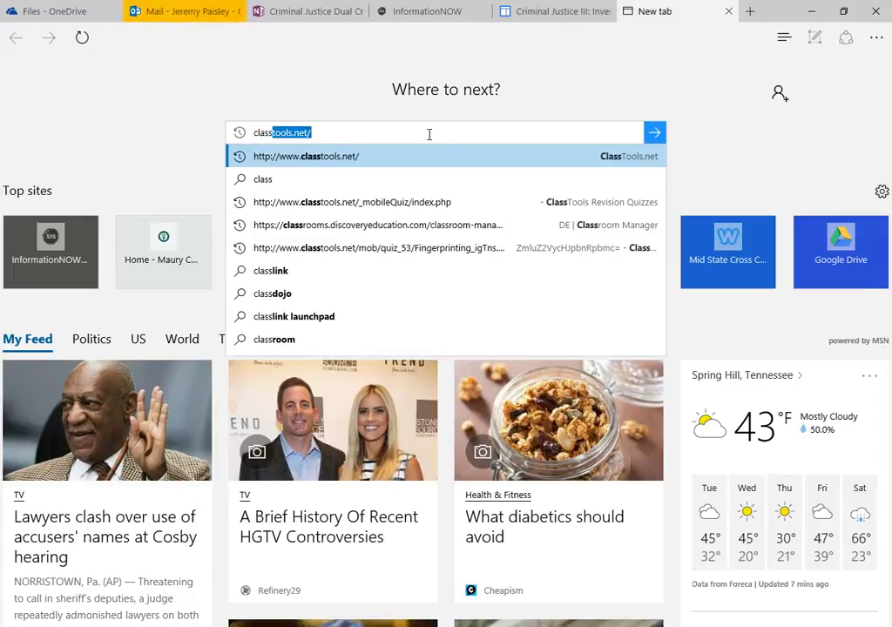
pyautogui.click(649, 135)
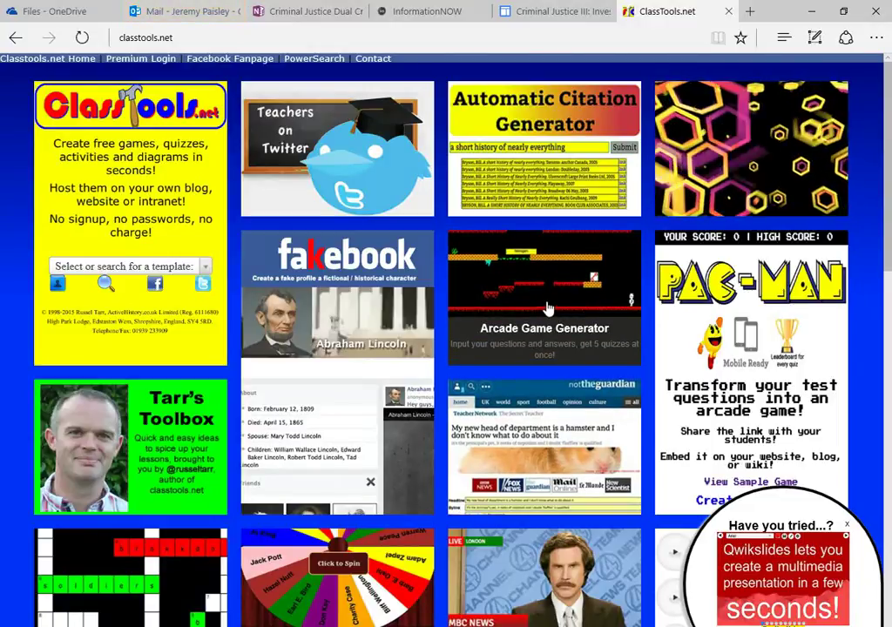
# - Open the Arcade Game Generator and title the quiz 'Juvenile Justice'
pyautogui.click(549, 307)
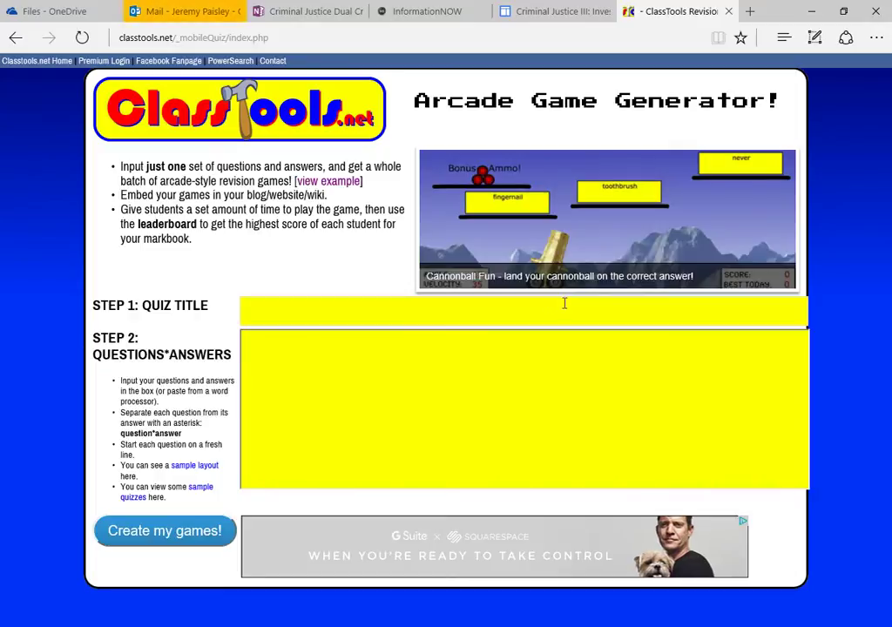
pyautogui.click(393, 318)
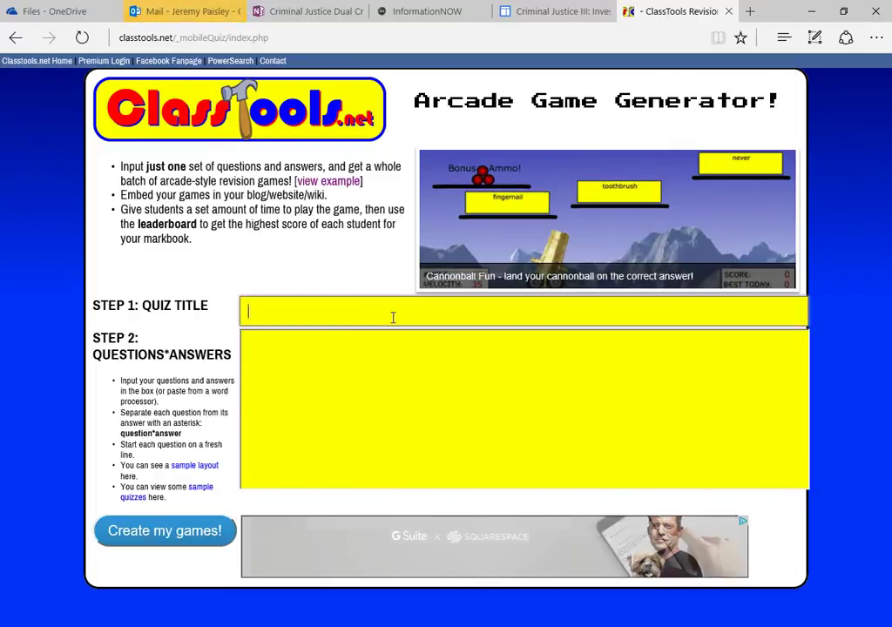
pyautogui.write('Juvenile')
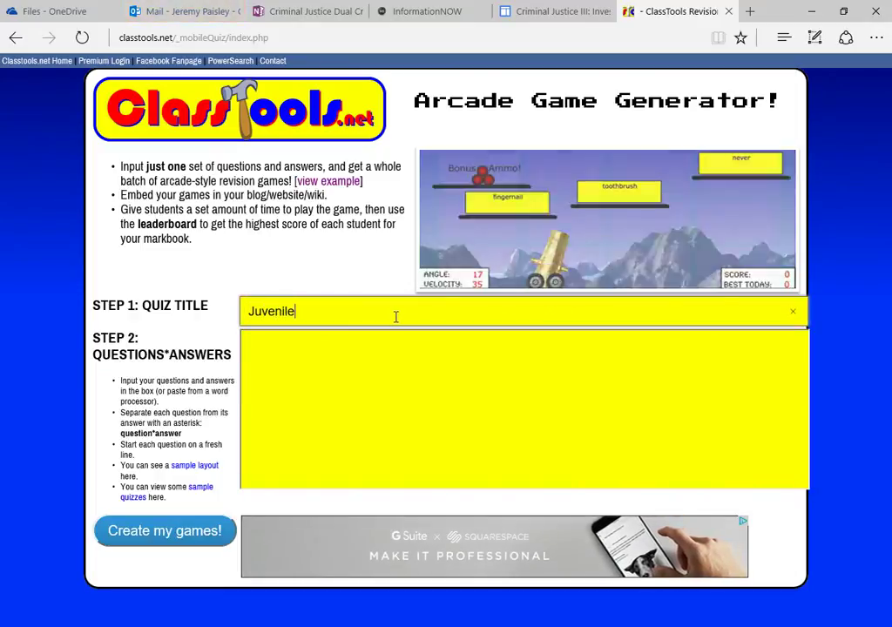
pyautogui.write(' Justice')
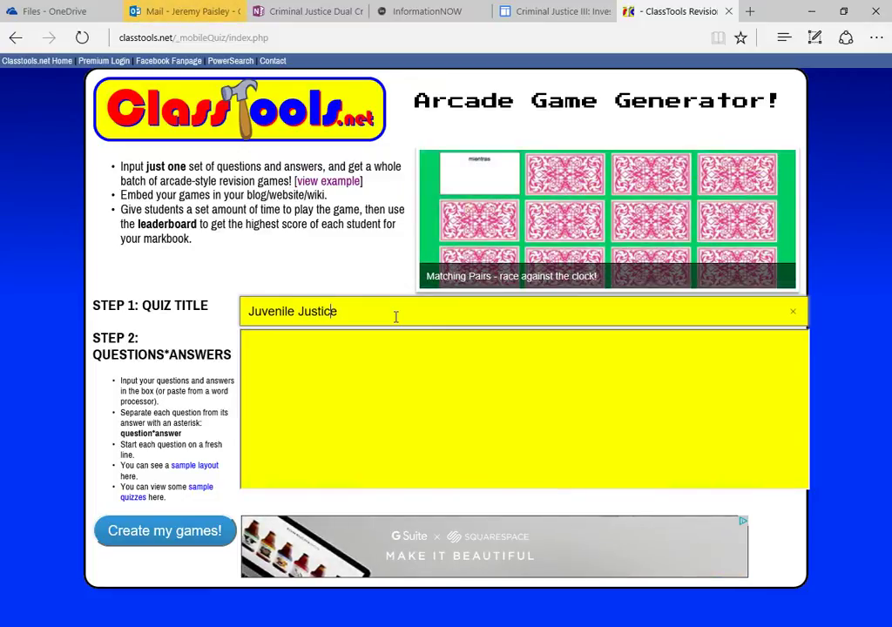
# - Copy the quiz's question list from Word for the questions box
pyautogui.click(375, 362)
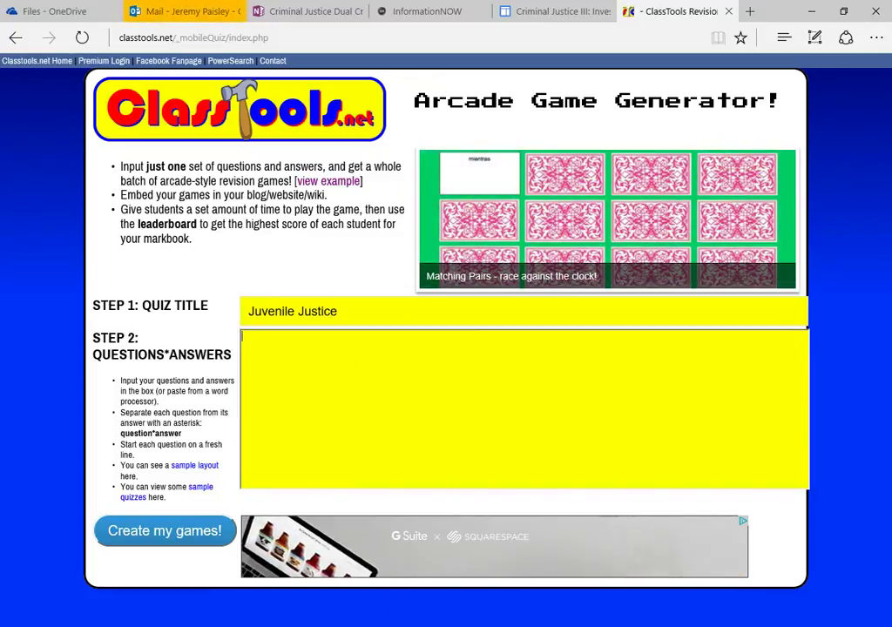
pyautogui.hotkey('alt', 'Tab')
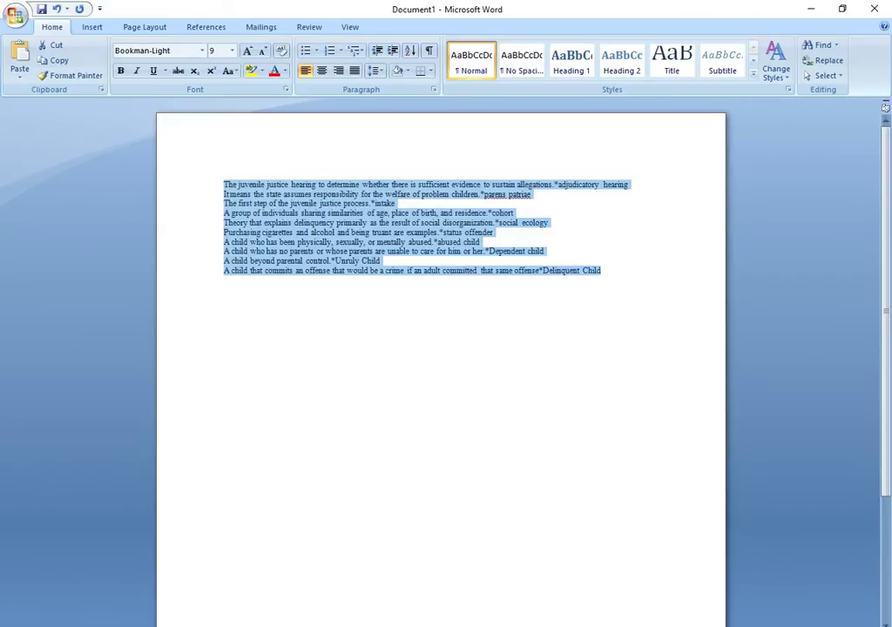
pyautogui.hotkey('alt', 'Tab')
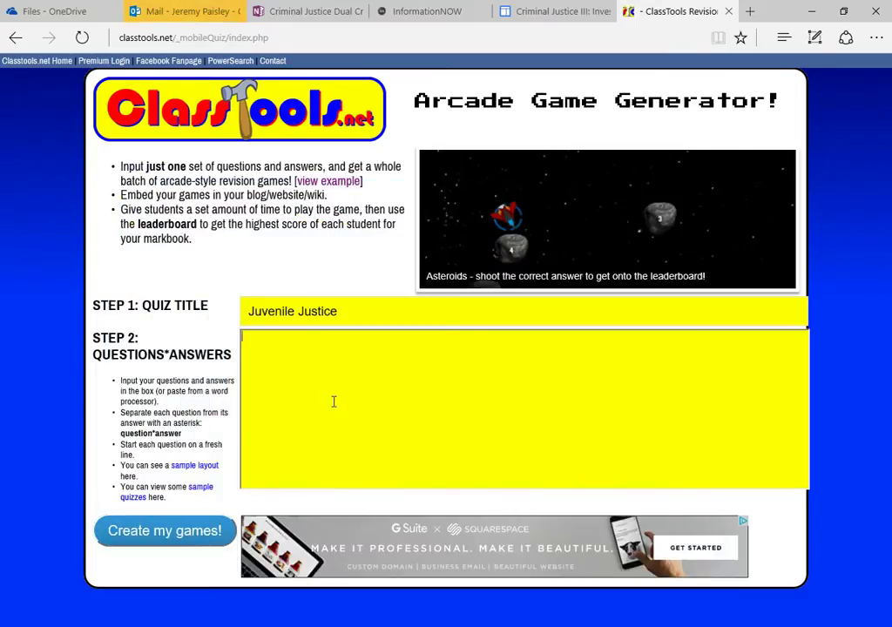
# - Paste the ten question*answer pairs, undoing the accidentally loaded sample layout
pyautogui.write('The juvenile justice hearing to determine whether there is sufficient evidence to sustain allegations.*adjudicatory hearing It means the state assumes responsibility for the welfare of problem children.*parens patriae The first step of the juvenile justice process.*intake A group of individuals sharing similarities of age, place of birth, and residence.*cohort Theory that explains delinquency primarily as the result of social disorganization.*social ecology Purchasing cigarettes and alcohol and being truant are examples.*status offender A child who has been physically, sexually, or mentally abused.*abused child A child who has no parents or whose parents are unable to care for him or her.*Dependent child A child beyond parental control.*Unruly Child A child that commits an offense that would be a crime if an adult committed that same offense*Delinquent Child')
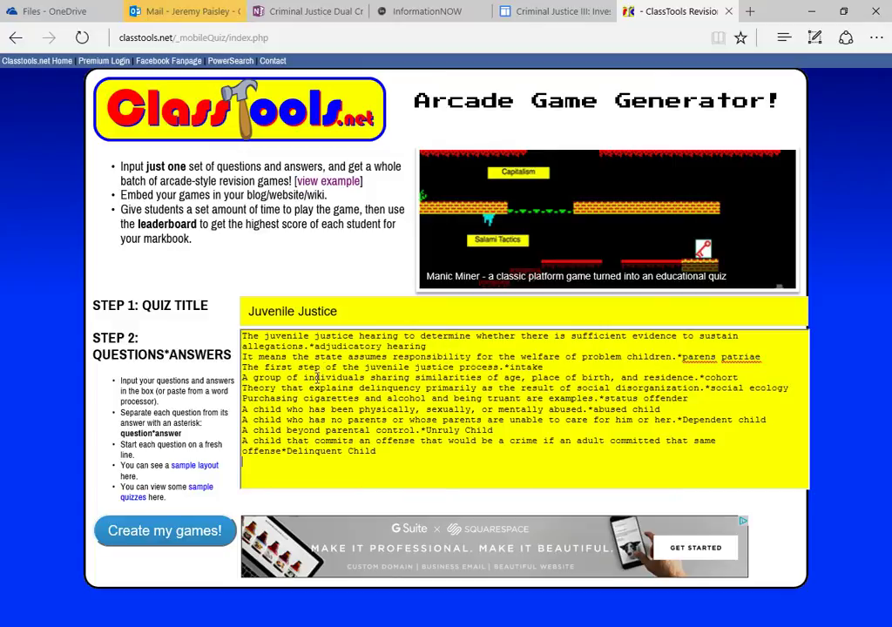
pyautogui.click(199, 468)
pyautogui.hotkey('ctrl', 'z')
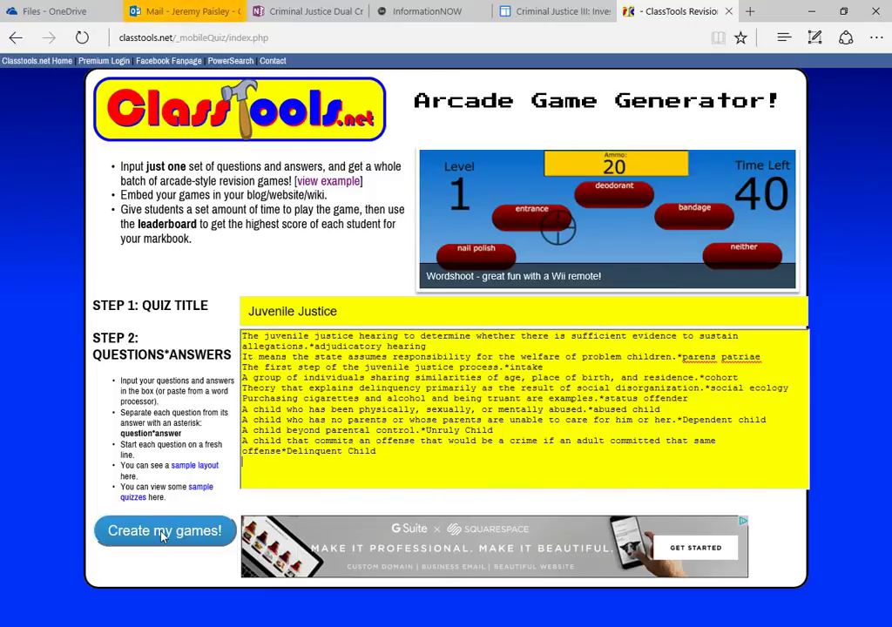
# - Create the games, protect the quiz with an edit password, and confirm the save
pyautogui.click(163, 534)
pyautogui.click(375, 529)
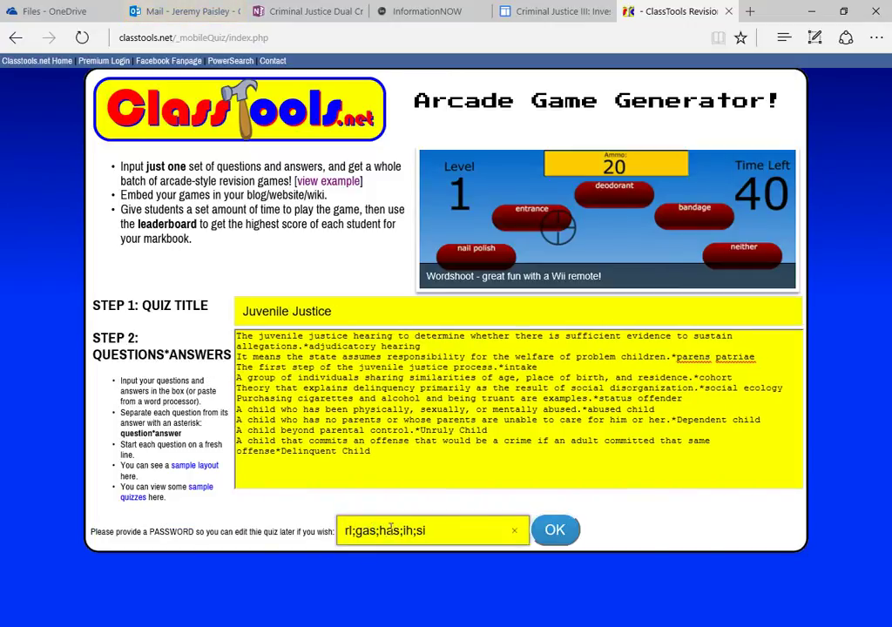
pyautogui.click(555, 530)
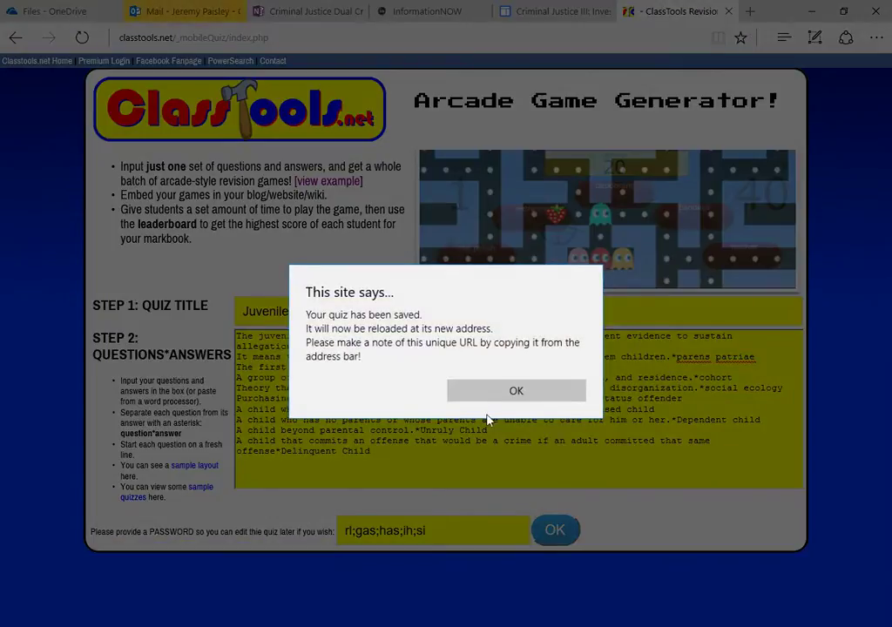
pyautogui.click(493, 395)
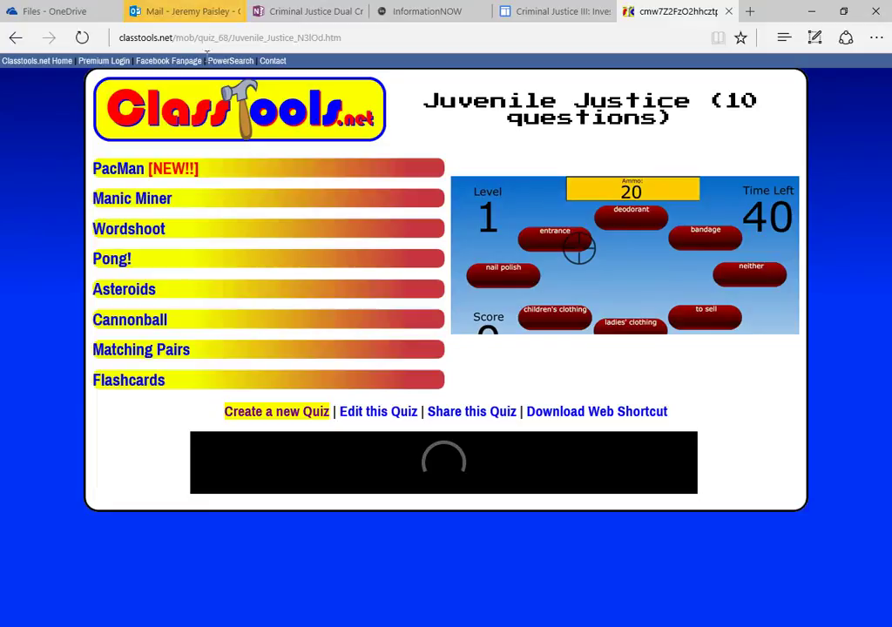
# - Copy the quiz's web address and switch to the Criminal Justice Dual Credit notebook
pyautogui.moveTo(138, 37); pyautogui.dragTo(418, 34)
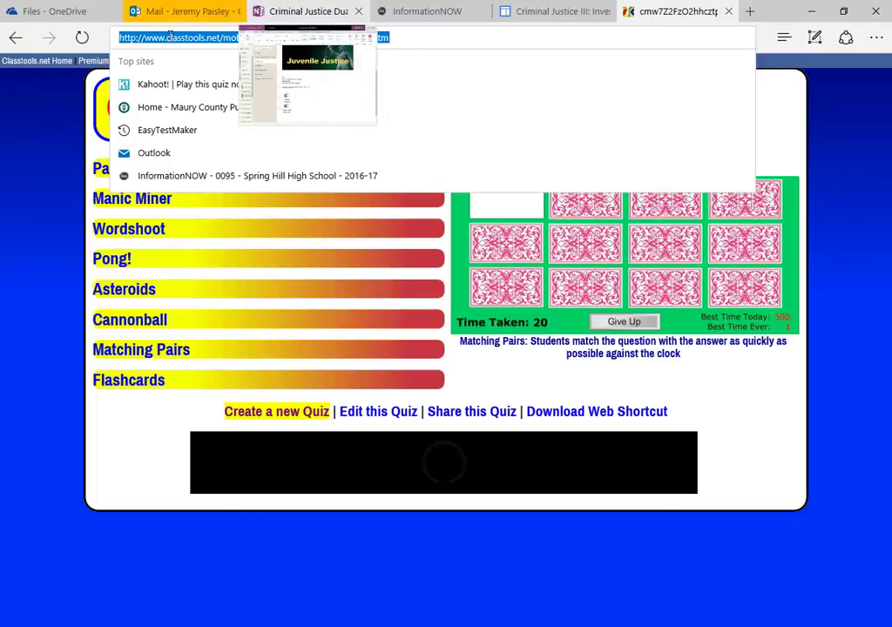
pyautogui.click(311, 14)
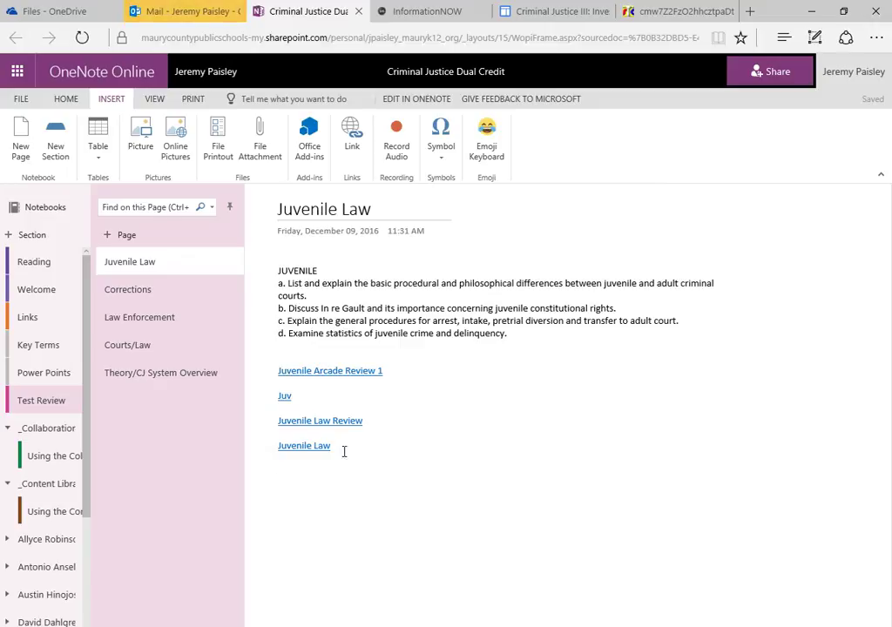
# - Insert a 'Juvenile Law' hyperlink pointing to the ClassTools quiz address
pyautogui.click(353, 135)
pyautogui.click(386, 371)
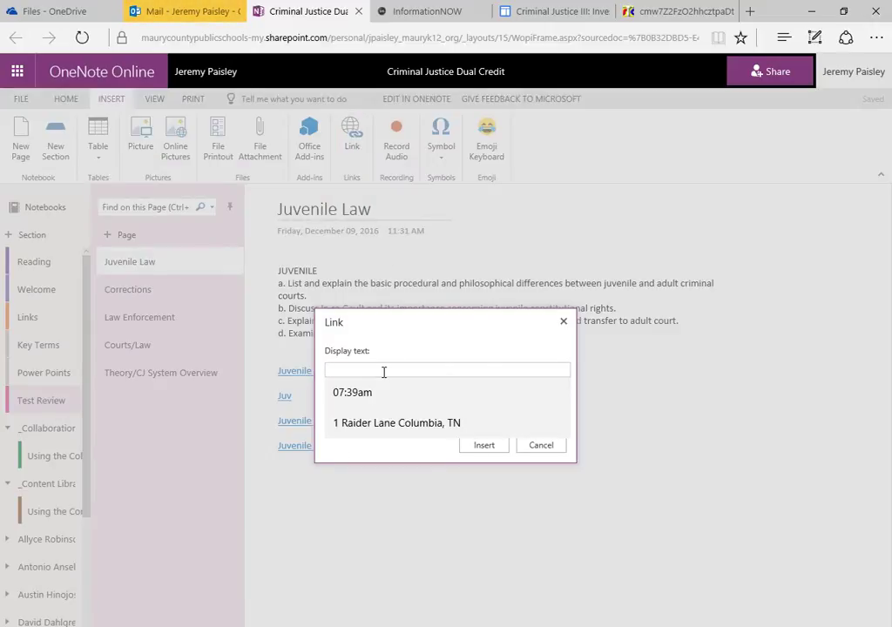
pyautogui.write('Juvenile')
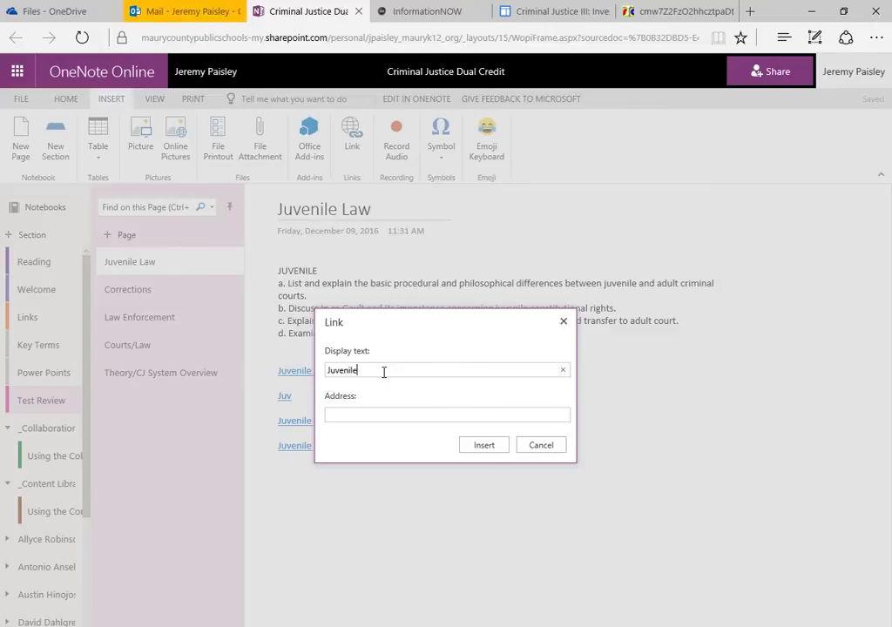
pyautogui.write(' Law')
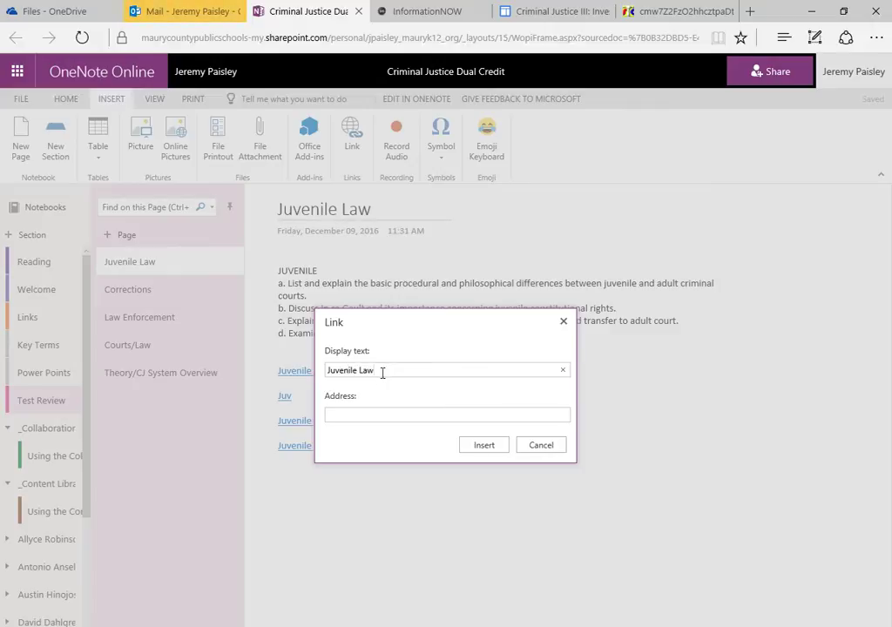
pyautogui.click(381, 417)
pyautogui.write('http://www.classtools.net/mob/quiz_68/Juvenile_Justice_N3IOd.htm')
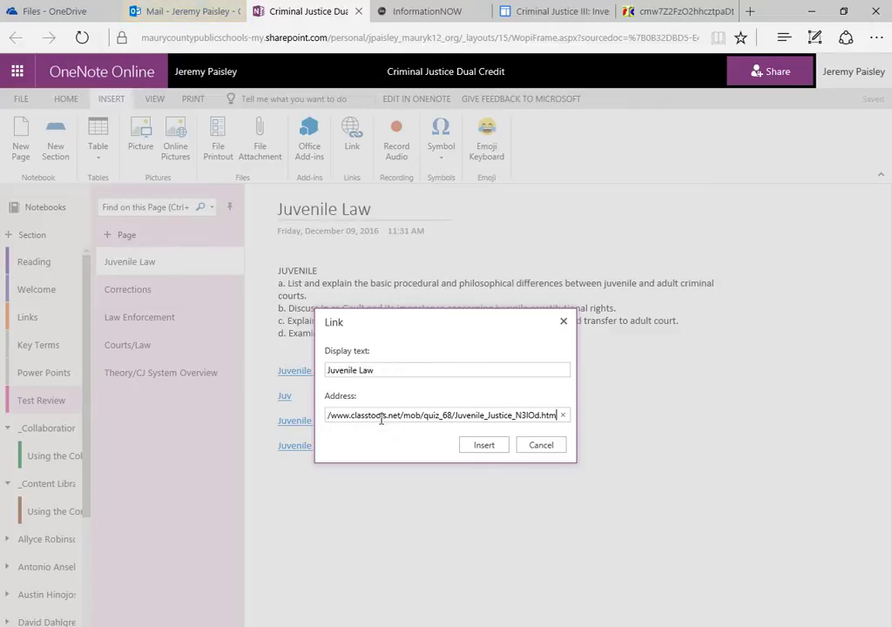
pyautogui.click(481, 446)
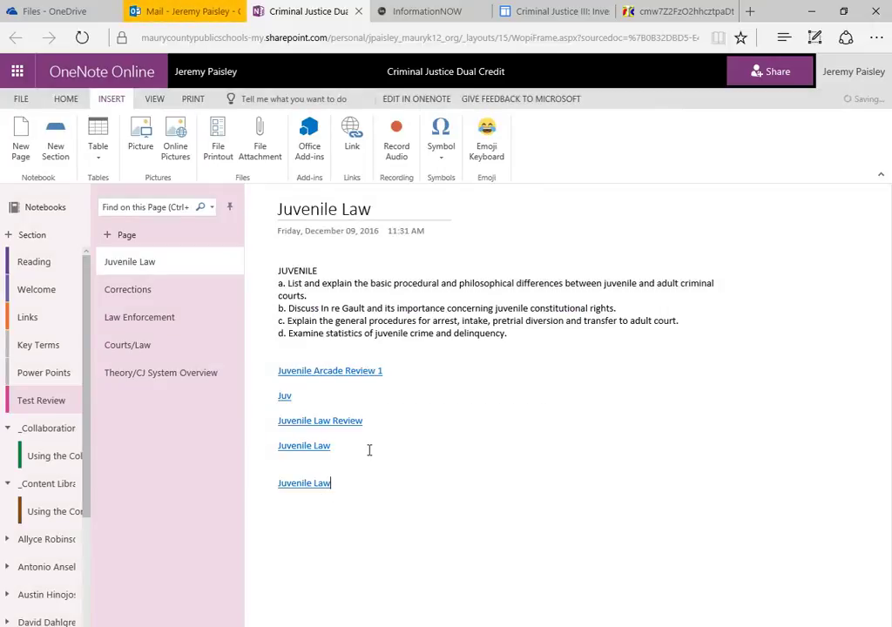
# - Follow the Juvenile Law link and open the quiz's Wordshoot game
pyautogui.click(307, 483)
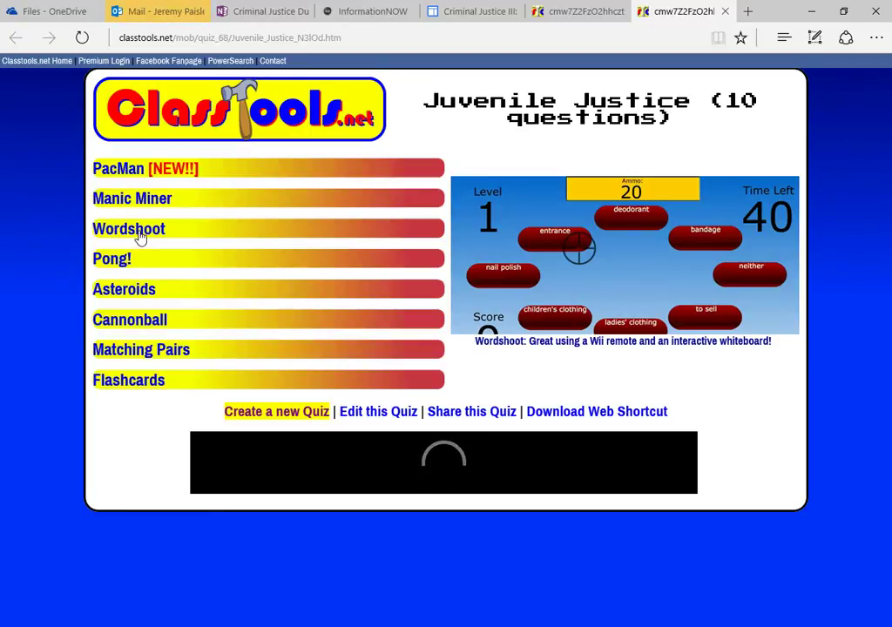
pyautogui.click(140, 235)
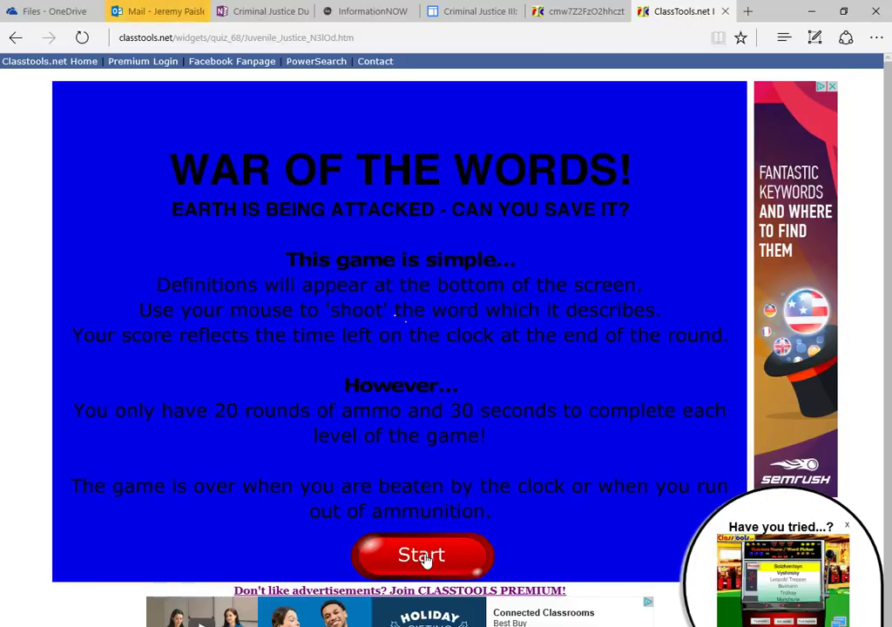
# - Start level 1, shoot the Dependent child bubble, and proceed to level 2
pyautogui.click(426, 561)
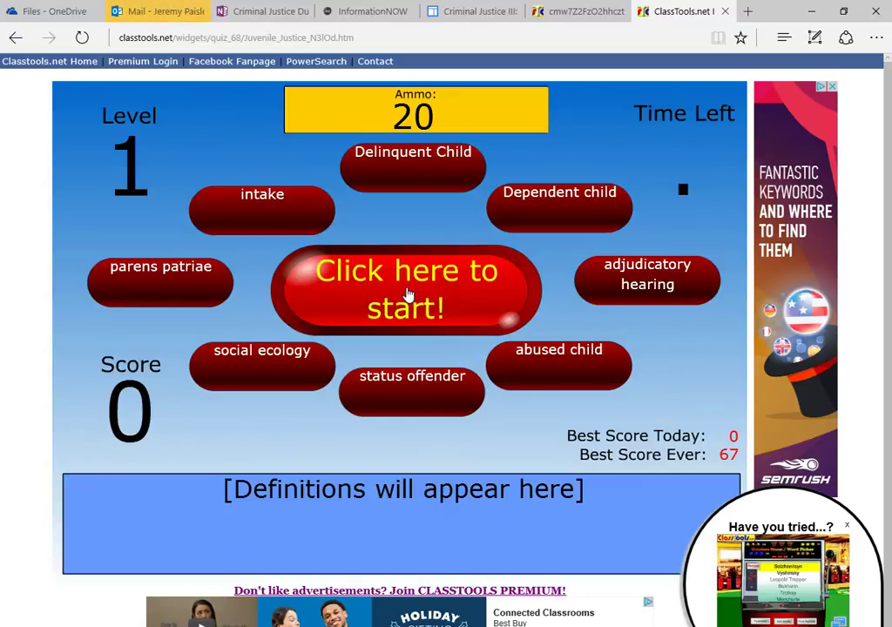
pyautogui.click(408, 294)
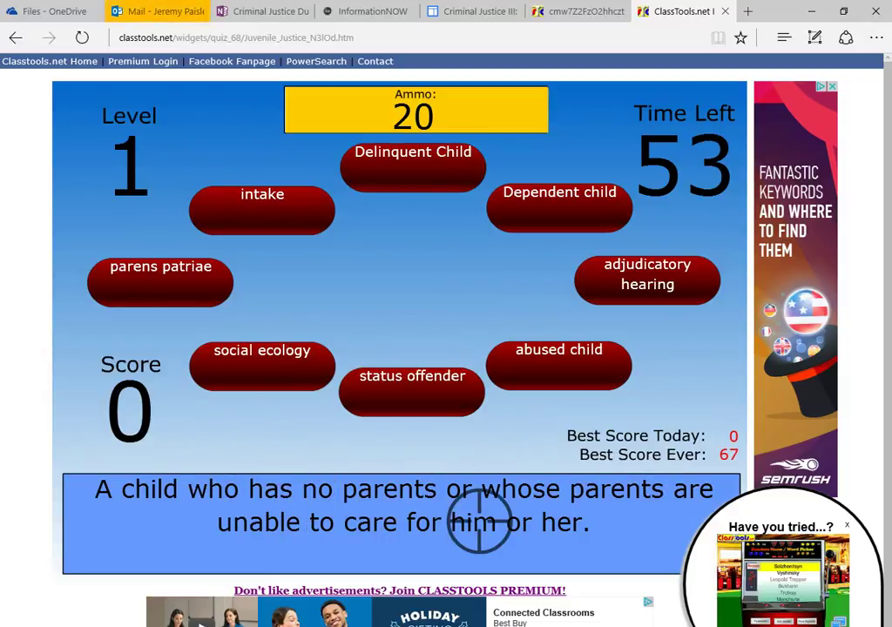
pyautogui.click(559, 211)
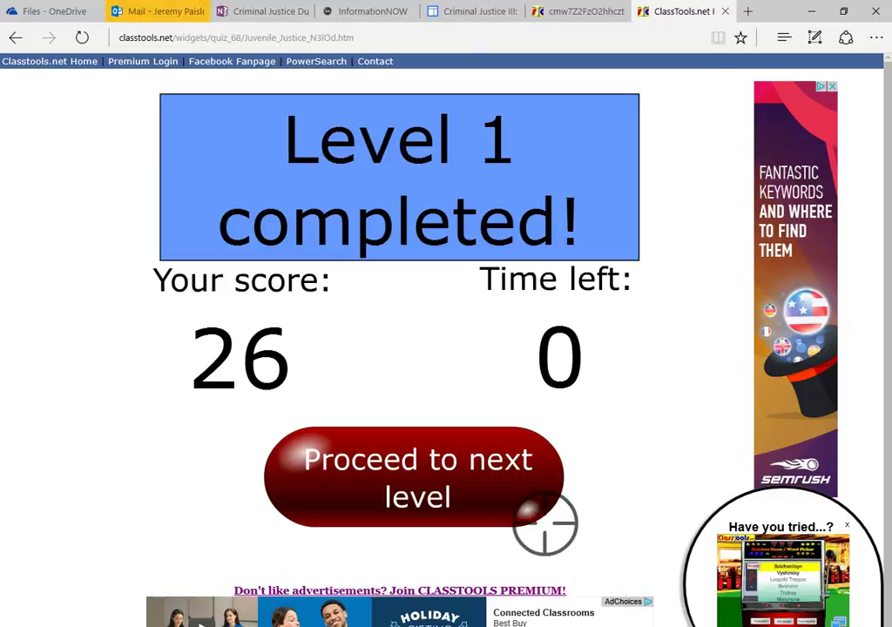
pyautogui.click(425, 475)
# - Play level 2, then advance to and start level 3
pyautogui.click(381, 312)
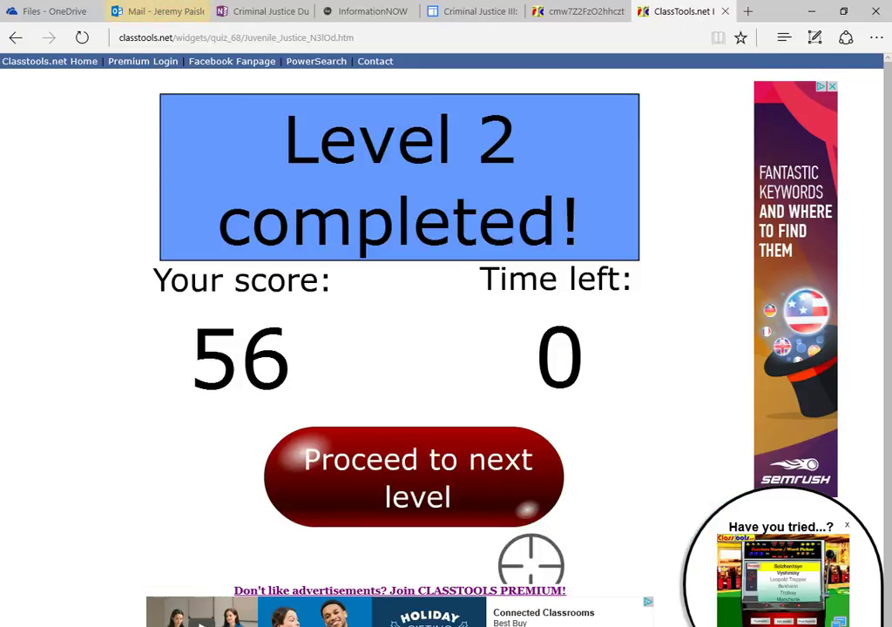
pyautogui.click(447, 494)
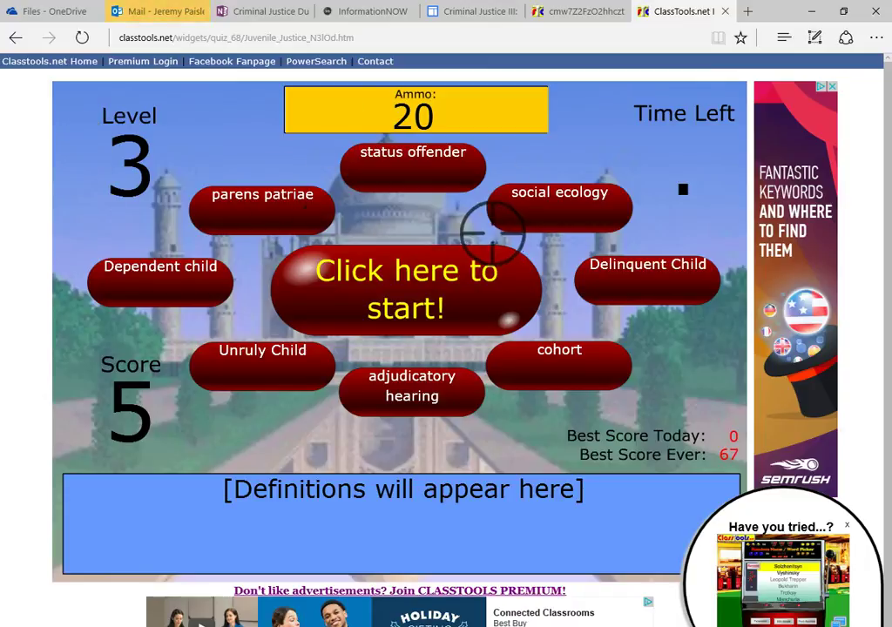
pyautogui.click(427, 302)
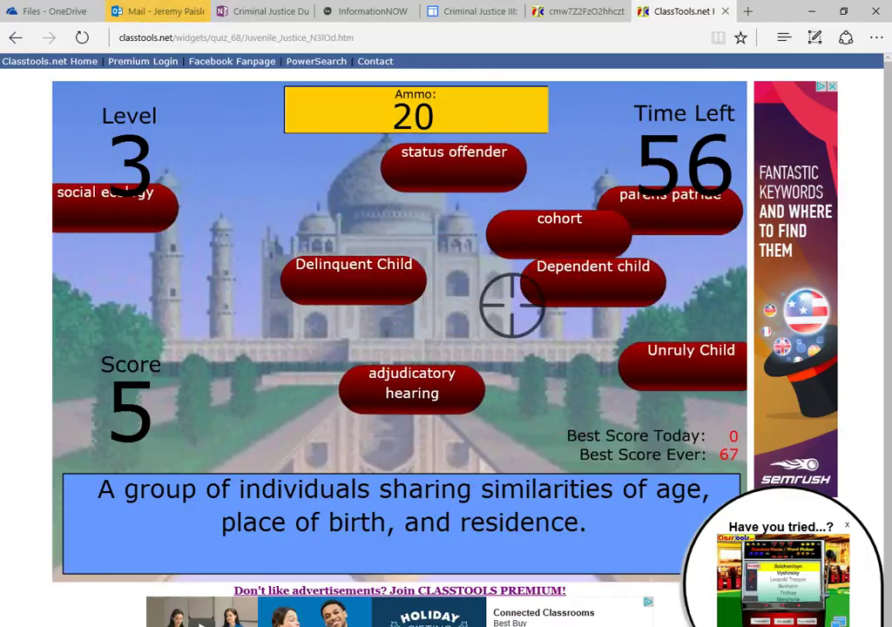
# - Fire repeatedly at the word bubbles until the ammunition runs out
pyautogui.click(498, 307)
pyautogui.click(499, 306)
pyautogui.click(498, 307)
pyautogui.click(499, 307)
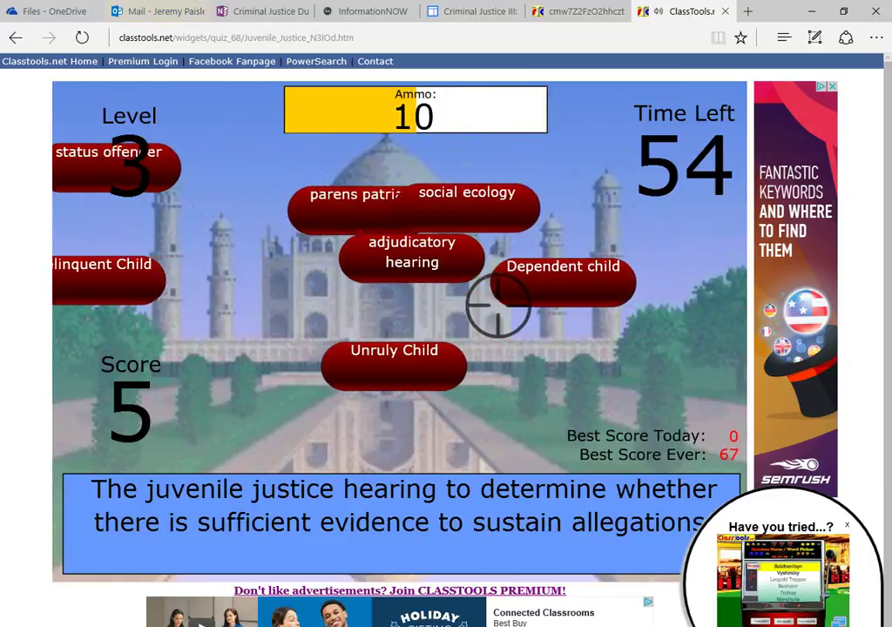
pyautogui.click(498, 306)
pyautogui.click(499, 307)
pyautogui.click(498, 307)
pyautogui.click(498, 307)
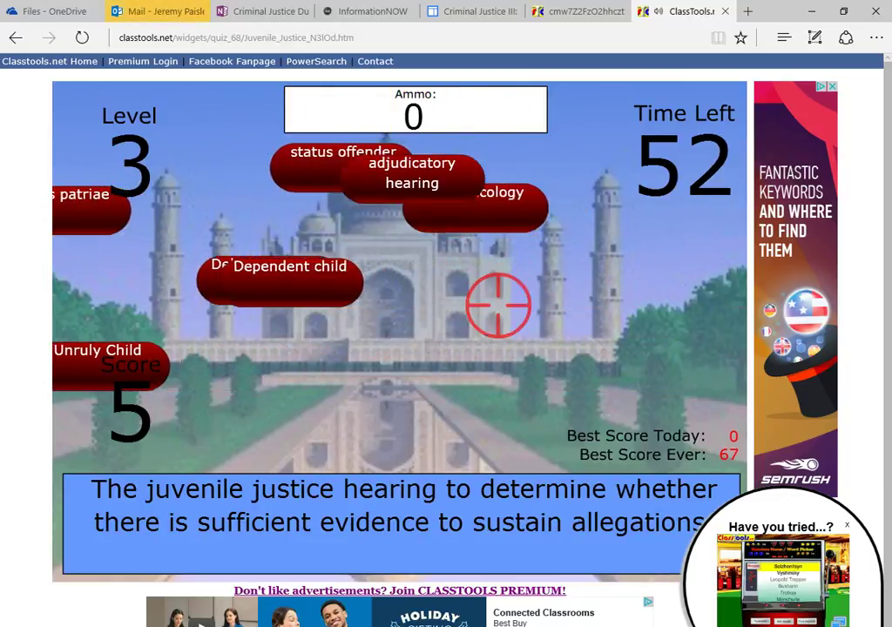